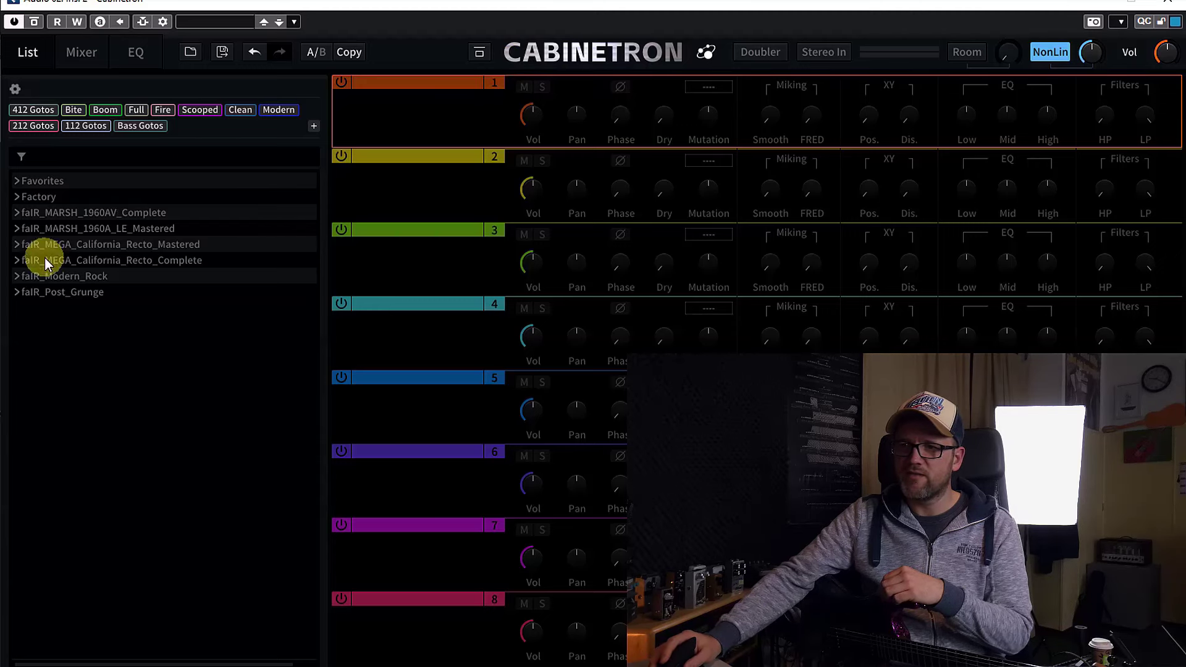
Load faIR_MR_Addictive_Solid_Mono.wav from faIR_Modern_Rock > Wav_48Khz into slot 1.
{"action": "left_click", "coordinate": [16, 276]}
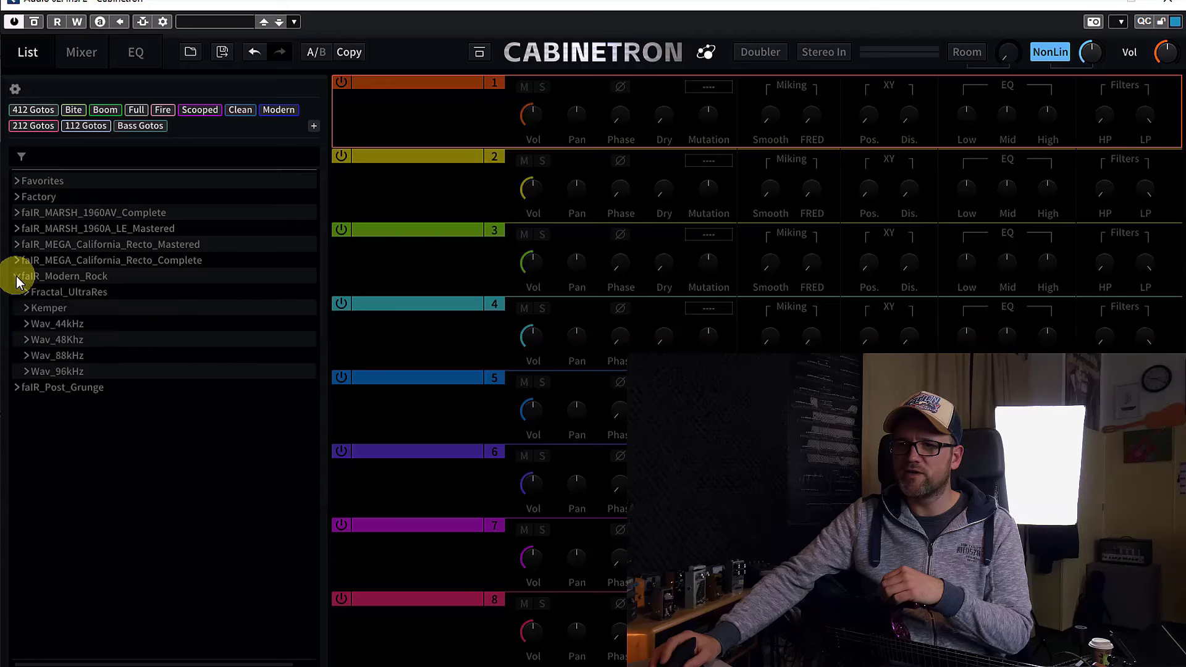
{"action": "left_click", "coordinate": [26, 340]}
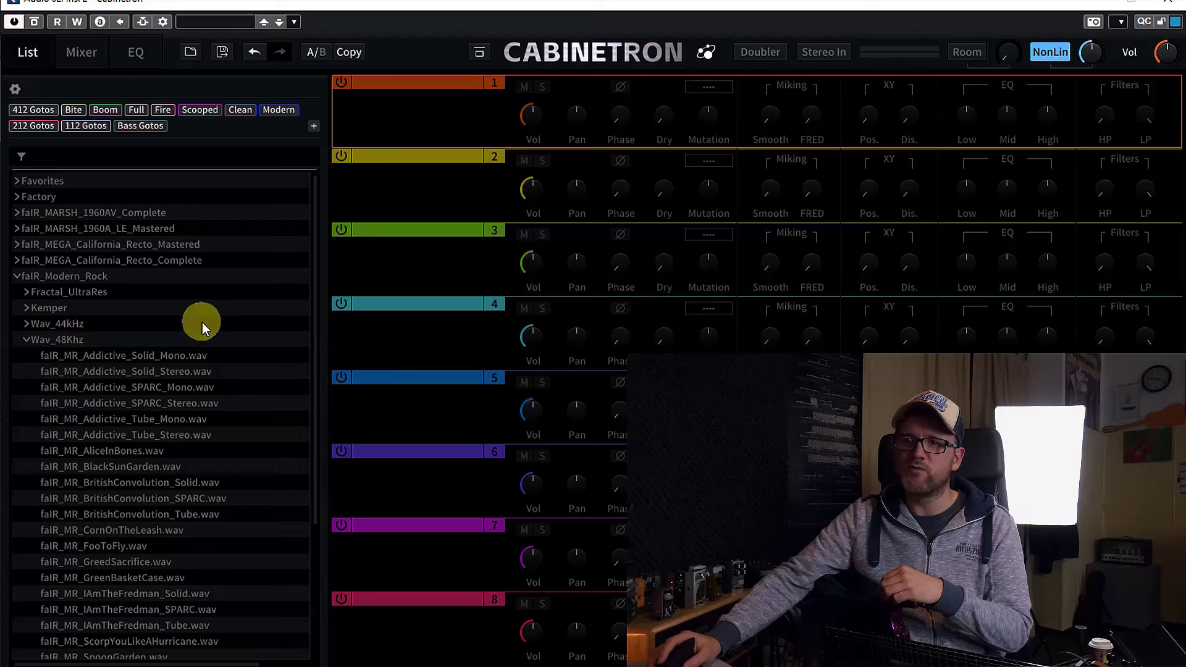
{"action": "scroll", "coordinate": [203, 327], "scroll_direction": "down", "scroll_amount": 3}
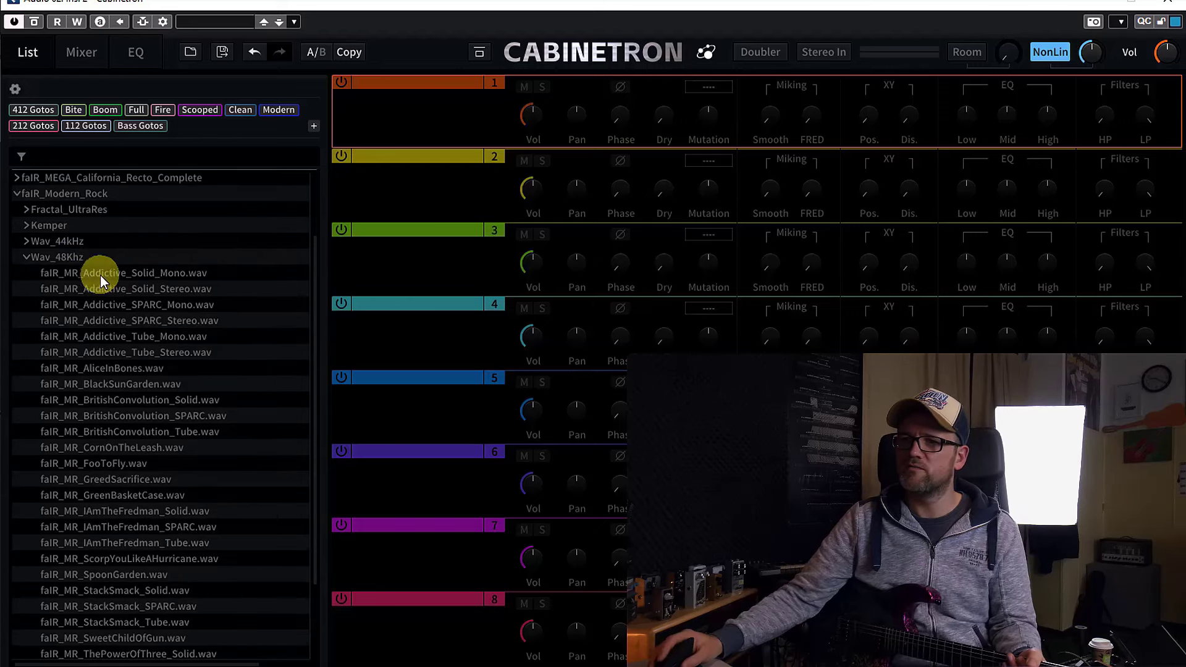
{"action": "left_click", "coordinate": [146, 276]}
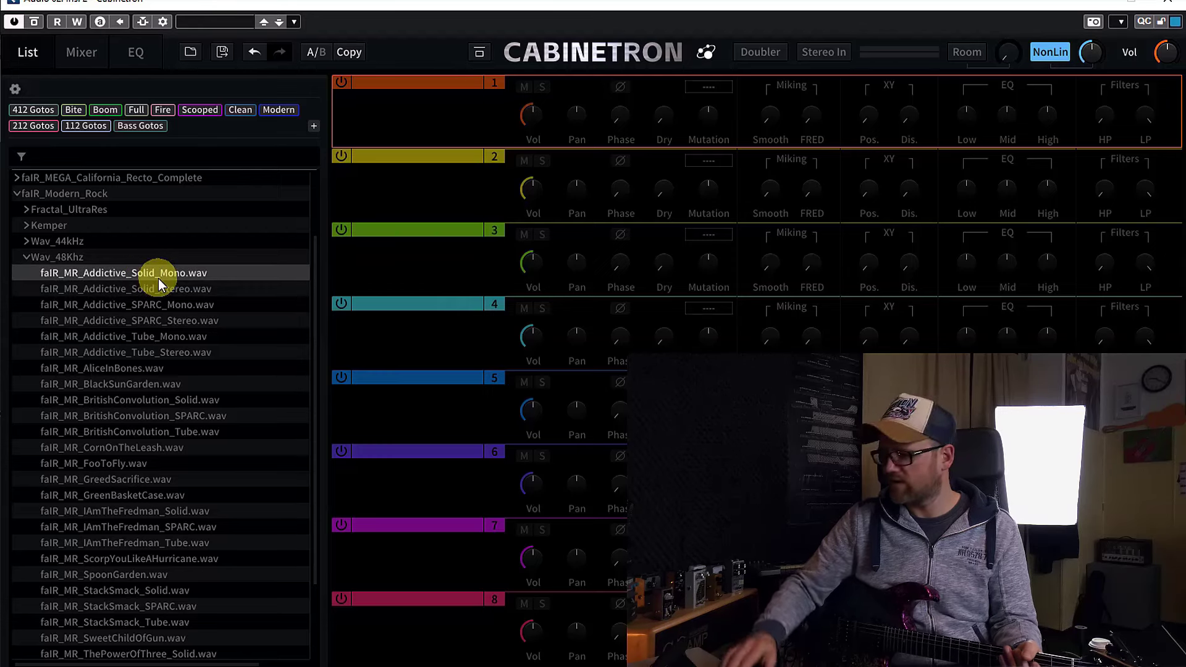
{"action": "left_click_drag", "start_coordinate": [184, 269], "coordinate": [427, 118]}
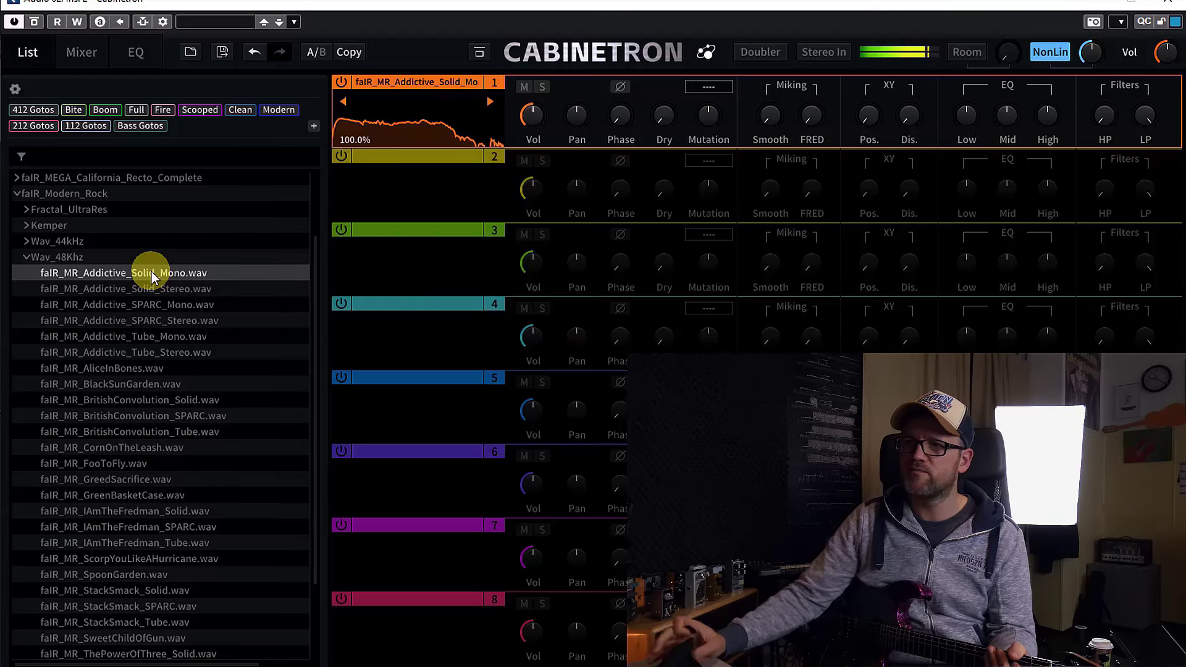
Audition SPARC_Mono in slot 1, restore Solid_Mono there, then put SPARC_Mono in slot 2.
{"action": "left_click", "coordinate": [134, 304]}
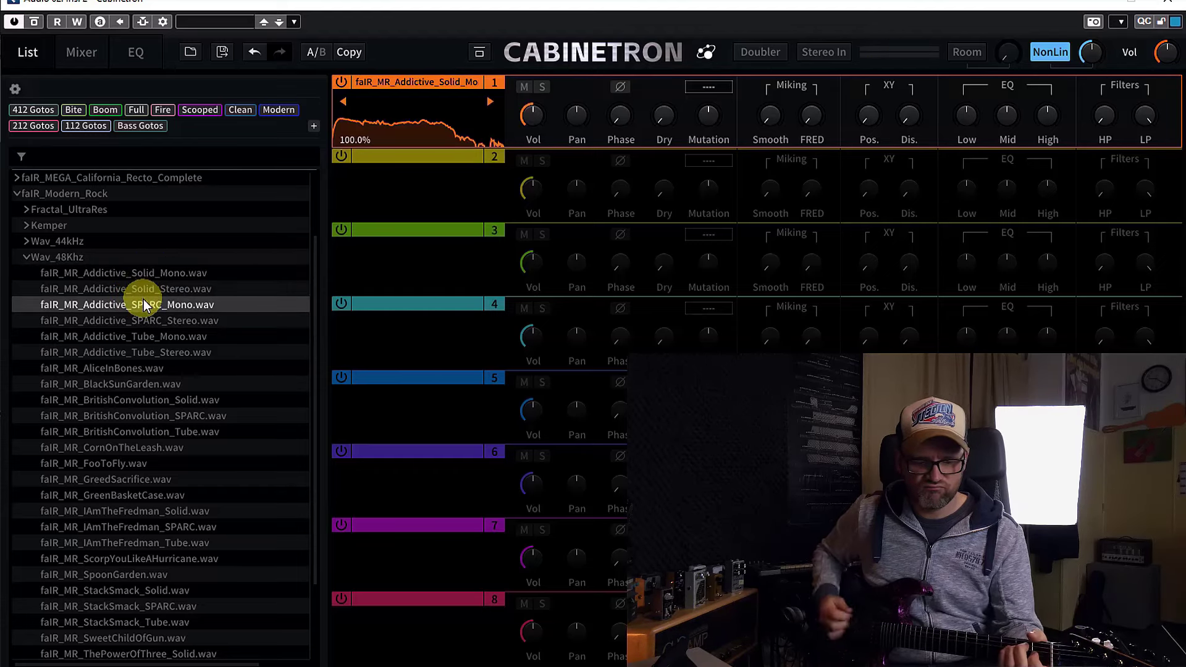
{"action": "left_click_drag", "start_coordinate": [134, 304], "coordinate": [405, 116]}
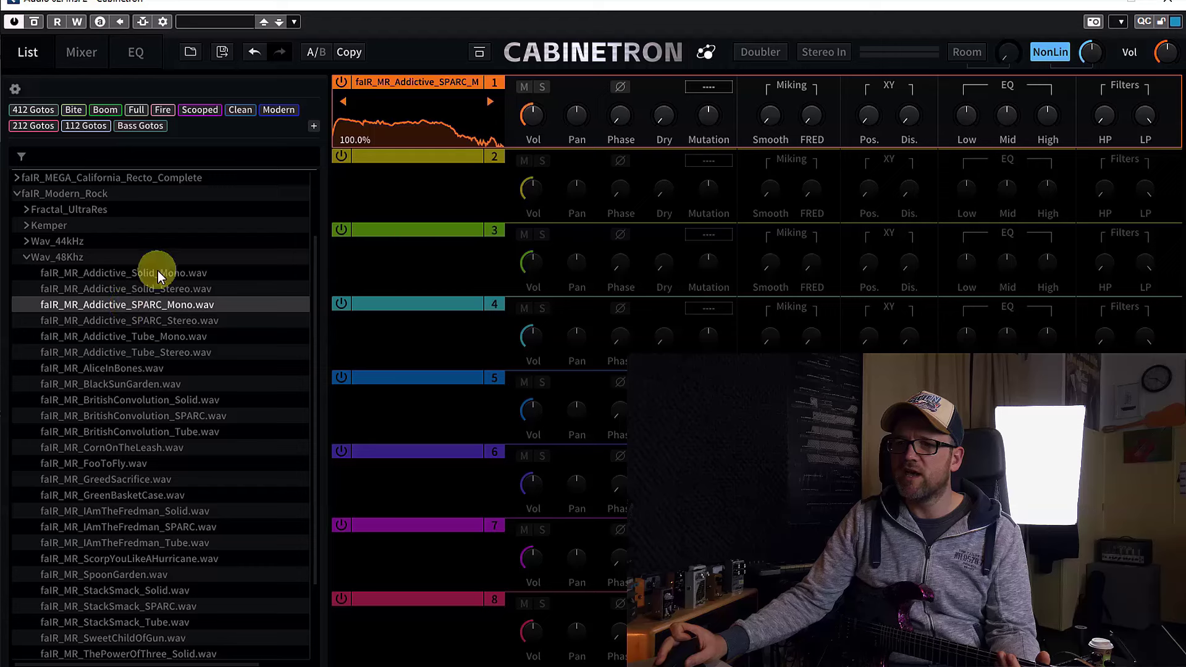
{"action": "left_click_drag", "start_coordinate": [159, 275], "coordinate": [392, 121]}
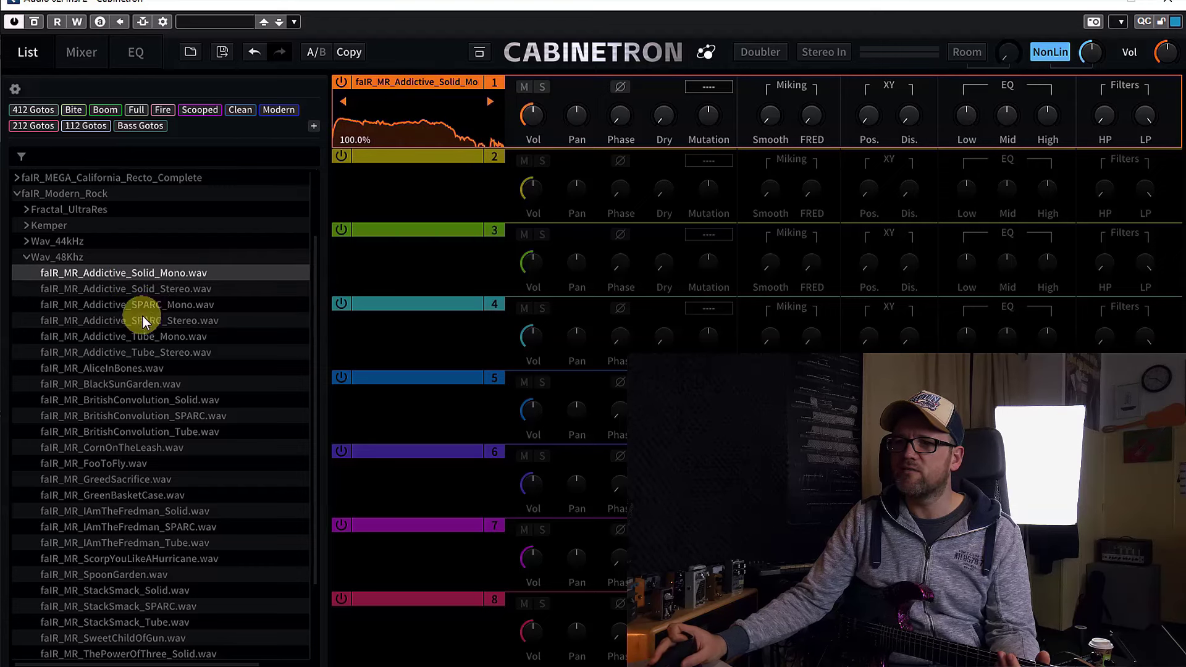
{"action": "left_click_drag", "start_coordinate": [151, 306], "coordinate": [402, 197]}
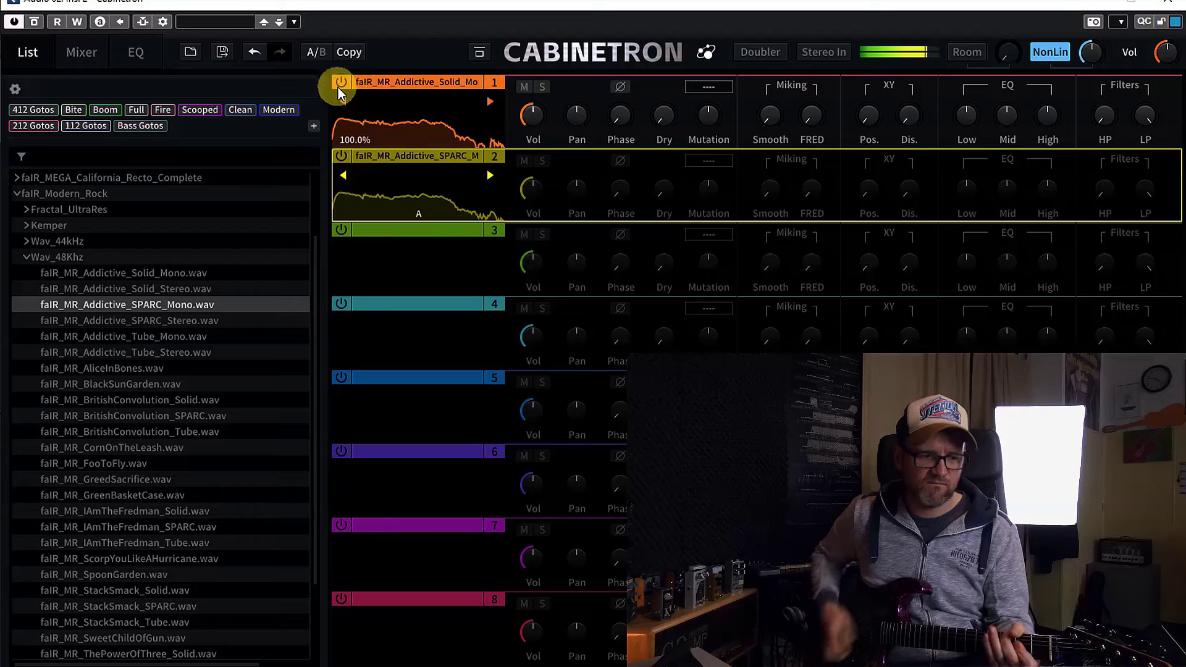
A/B slots 1 and 2 via their power buttons, finishing with slot 2 on.
{"action": "left_click", "coordinate": [341, 158]}
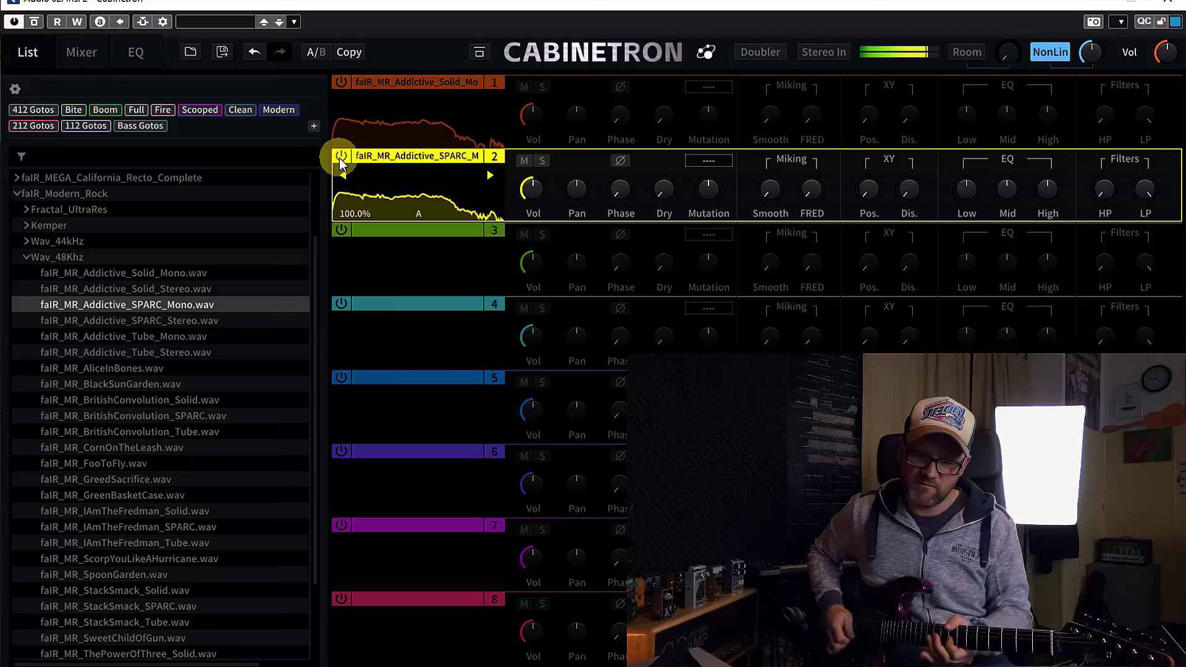
{"action": "left_click", "coordinate": [341, 83]}
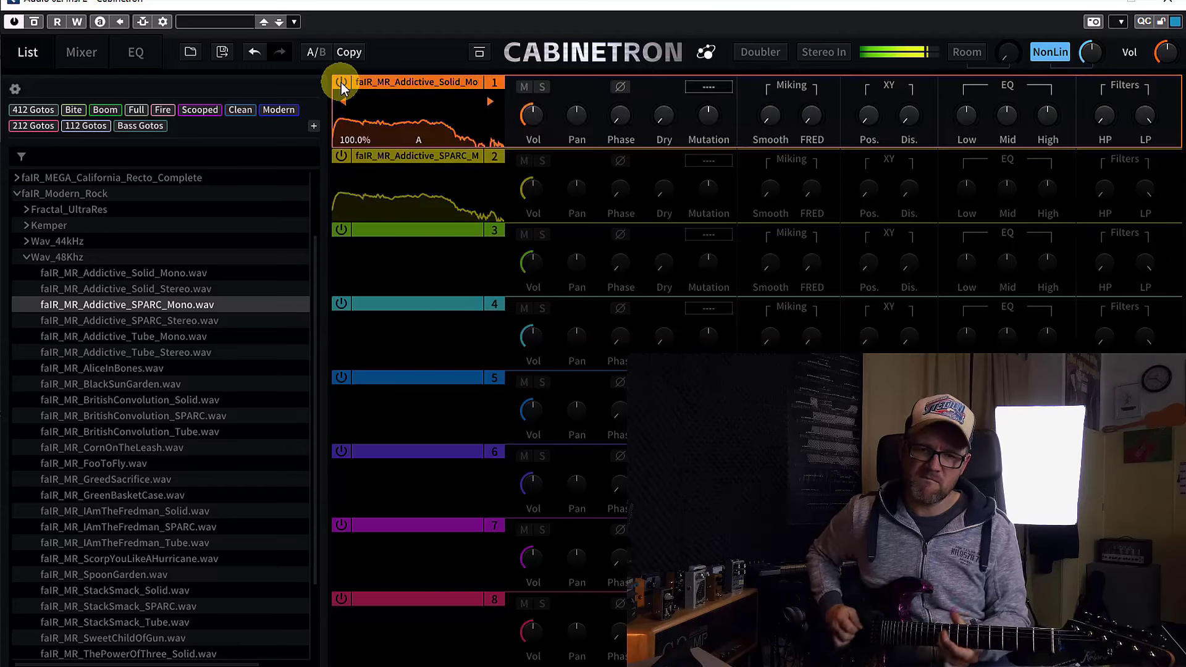
{"action": "left_click", "coordinate": [341, 155]}
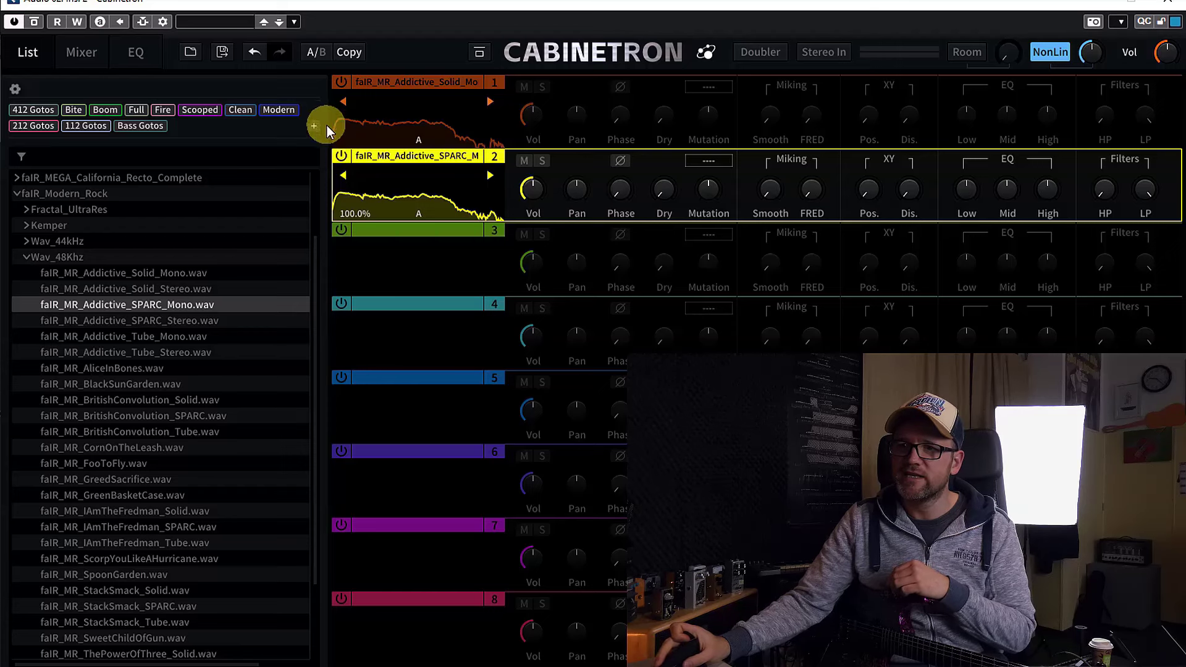
Bypass slot 2 and load faIR_MR_Addictive_Tube_Mono.wav into slot 3.
{"action": "left_click", "coordinate": [341, 156]}
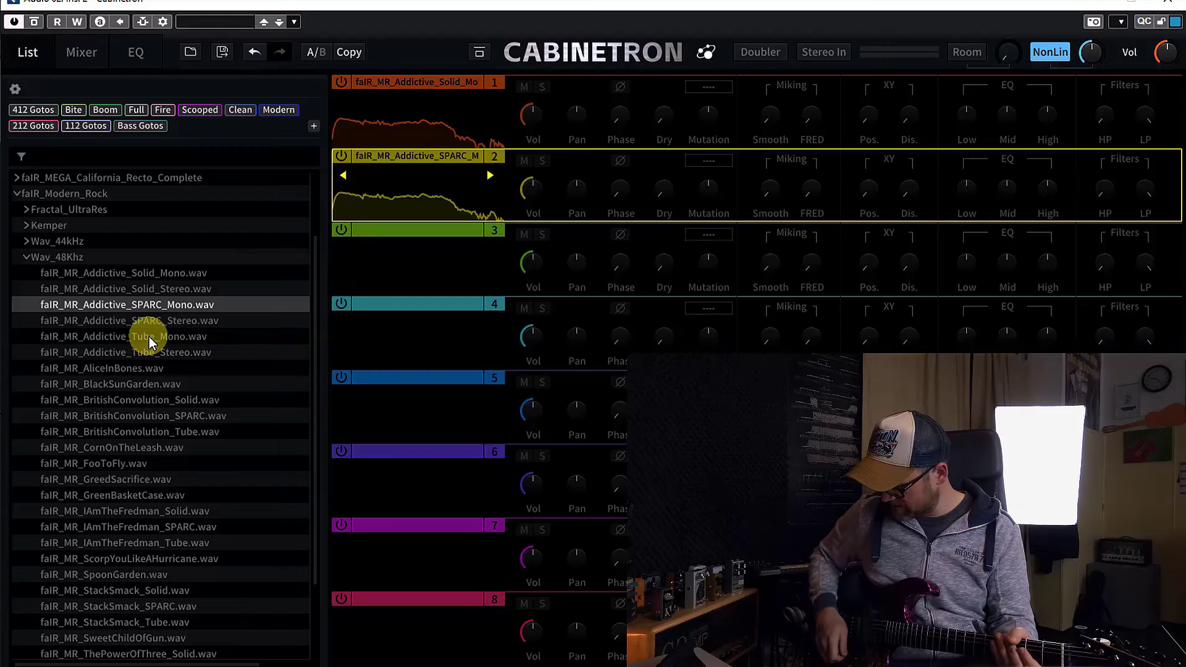
{"action": "left_click_drag", "start_coordinate": [145, 337], "coordinate": [411, 281]}
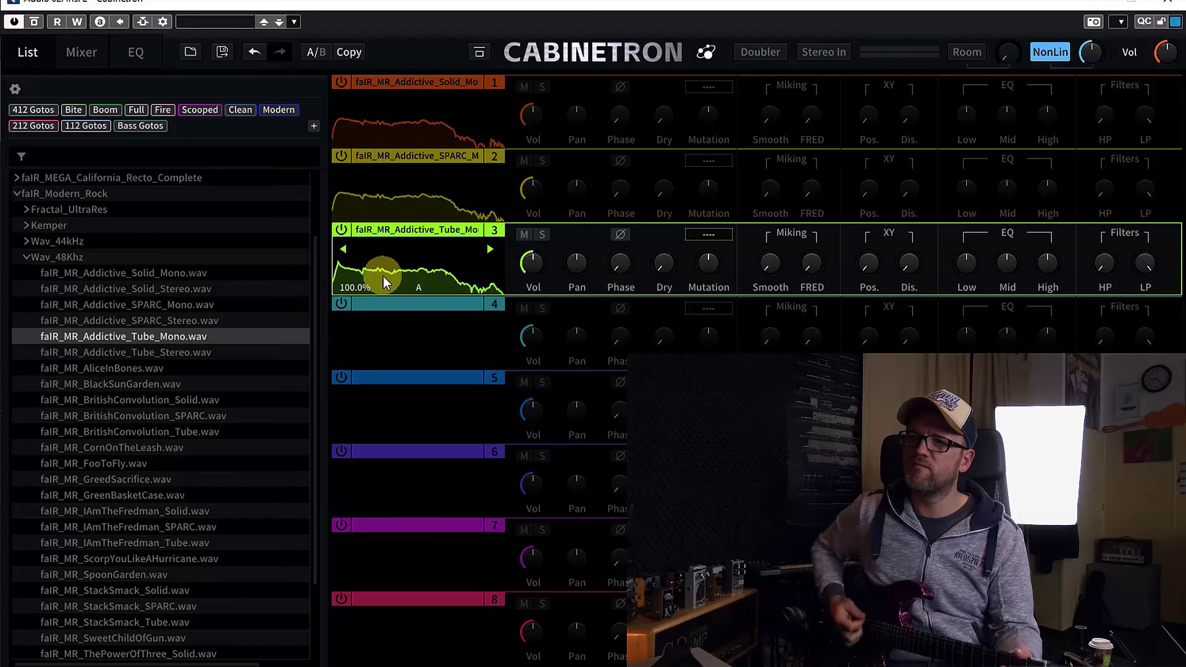
{"action": "left_click", "coordinate": [342, 81]}
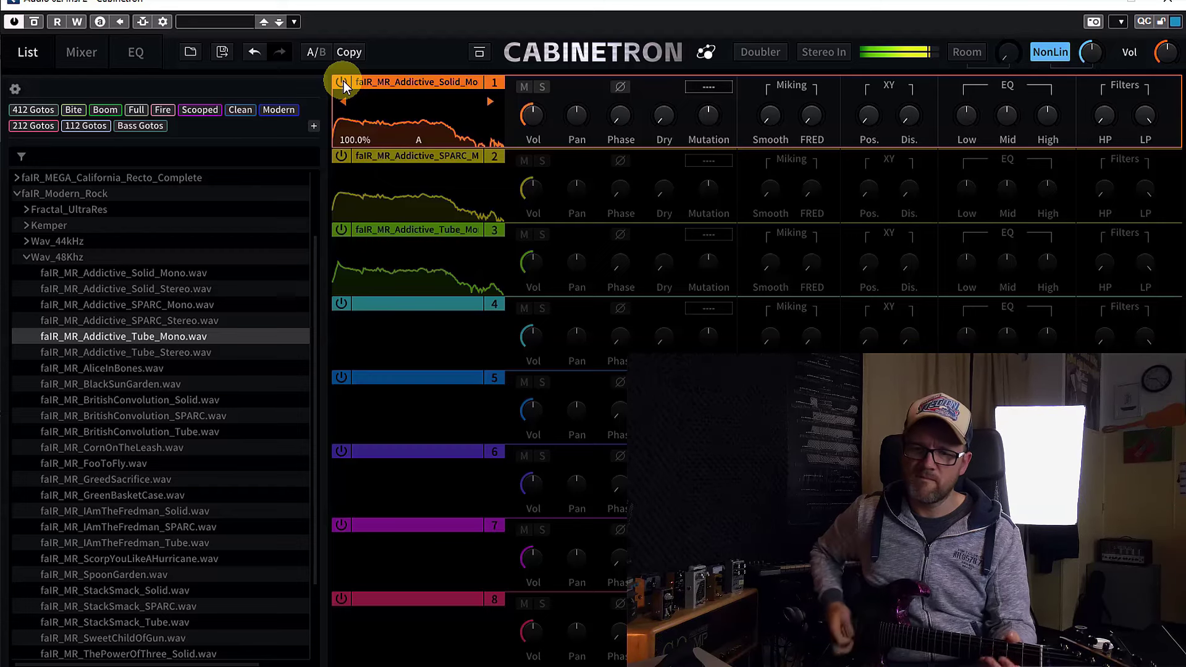
{"action": "left_click", "coordinate": [341, 83]}
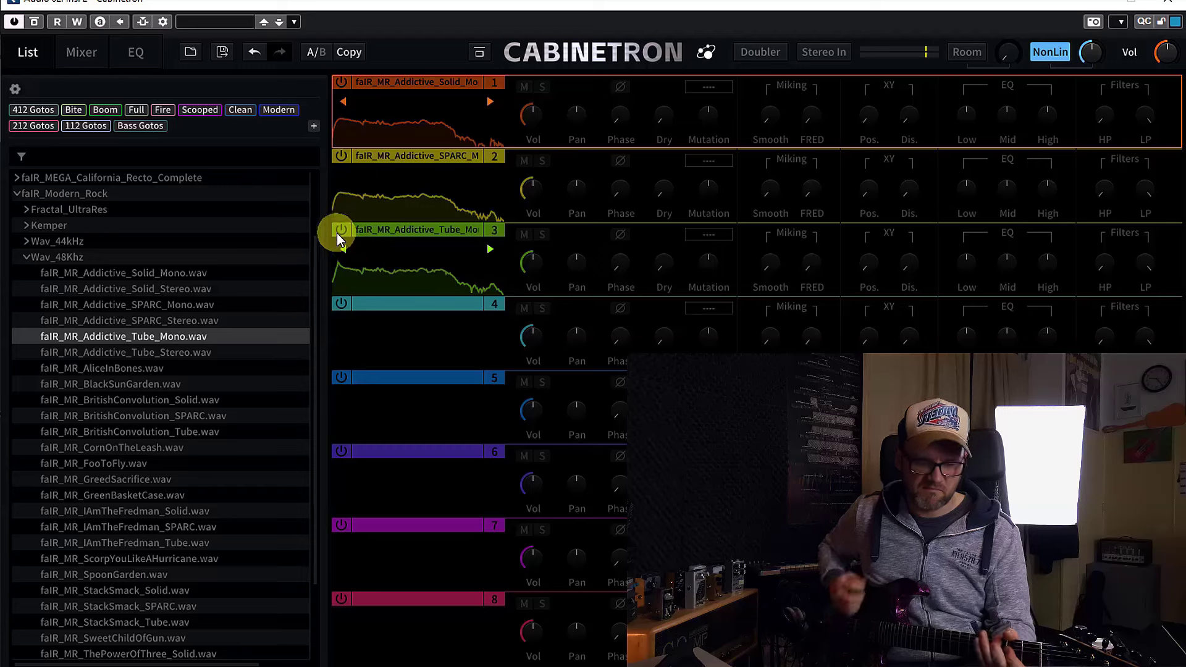
{"action": "left_click", "coordinate": [336, 233]}
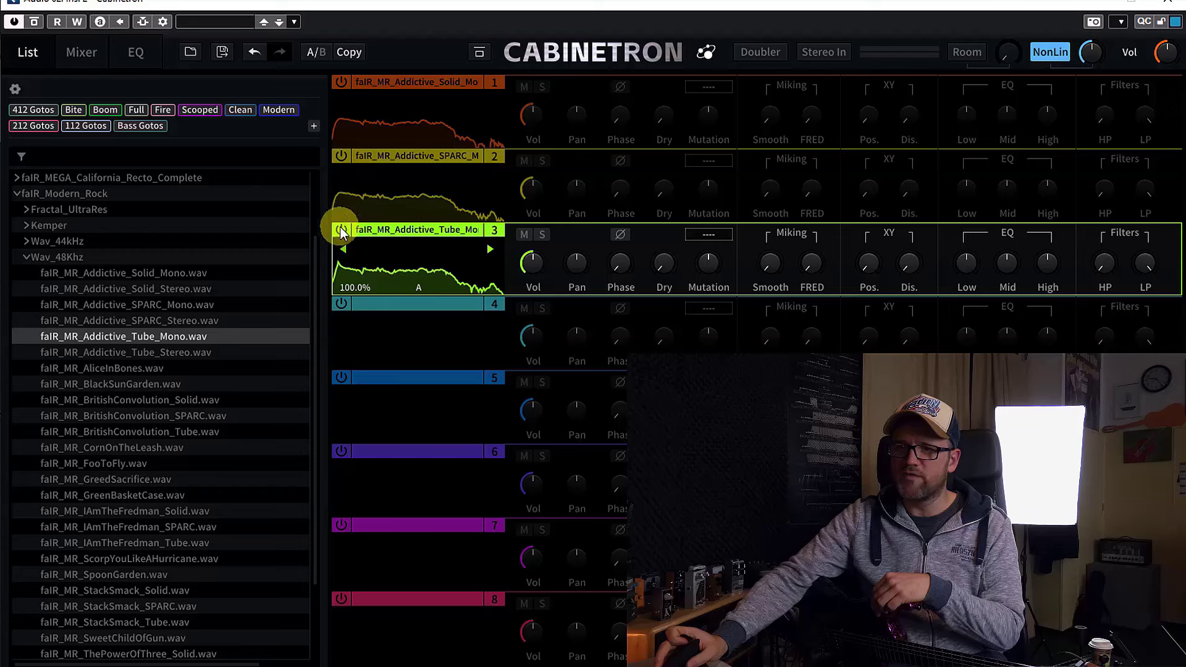
Bypass the Tube IR in slot 3 and load faIR_MR_SweetChildOfGun.wav there instead.
{"action": "left_click", "coordinate": [341, 230]}
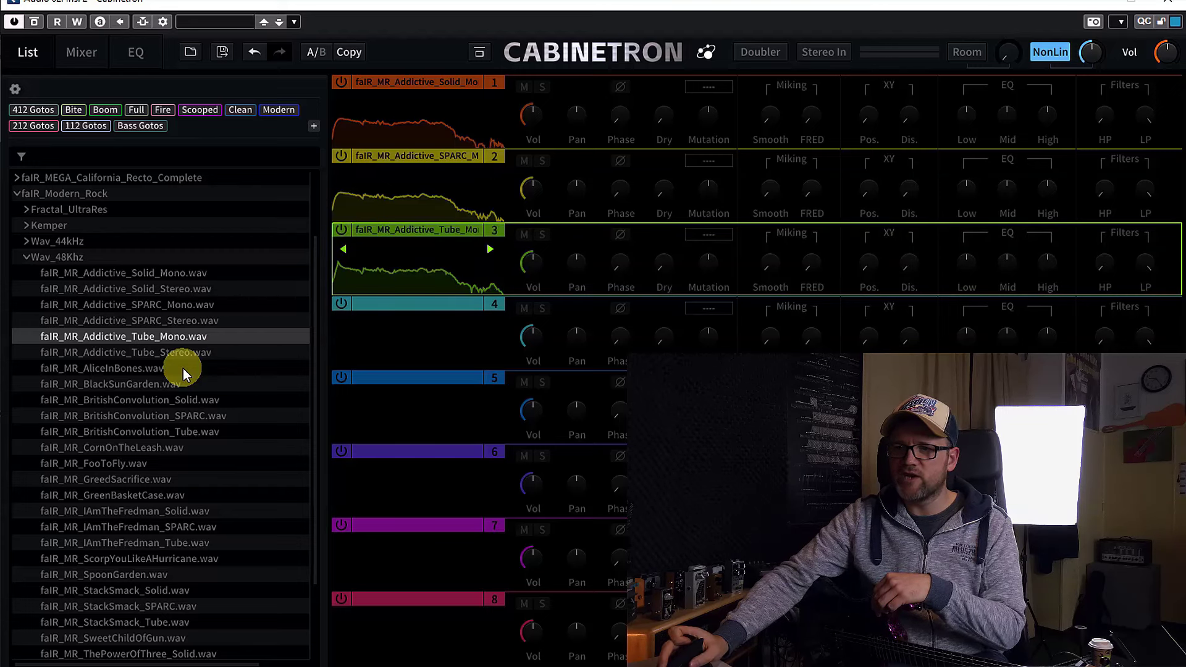
{"action": "scroll", "coordinate": [183, 368], "scroll_direction": "down", "scroll_amount": 2}
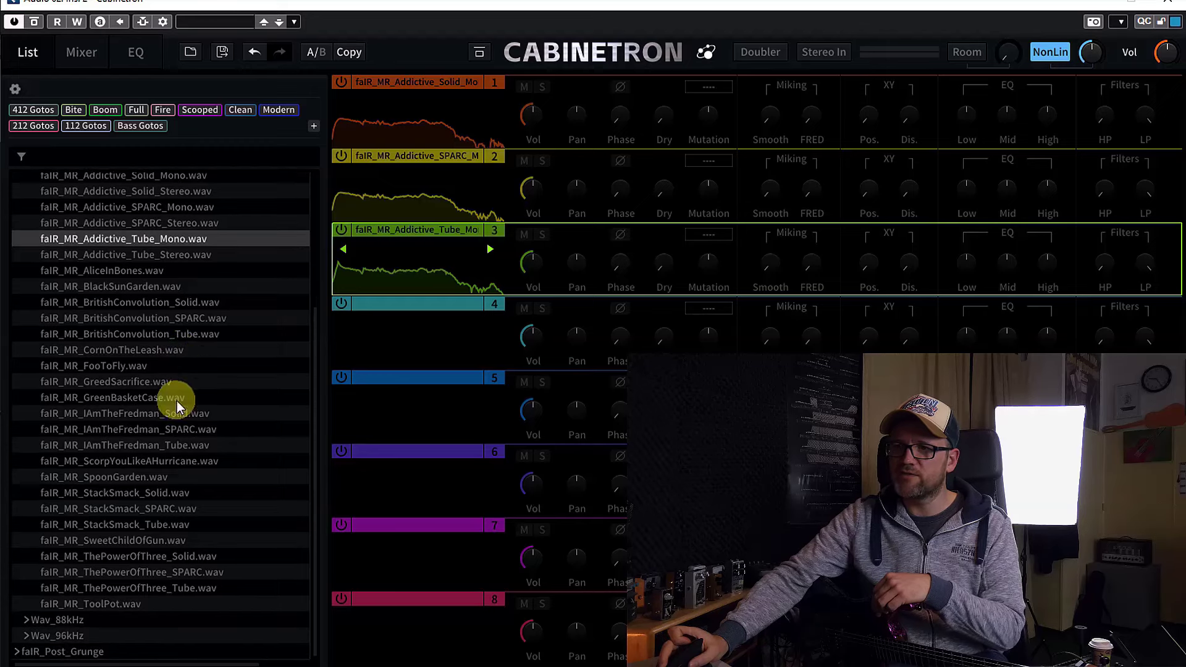
{"action": "left_click", "coordinate": [136, 541]}
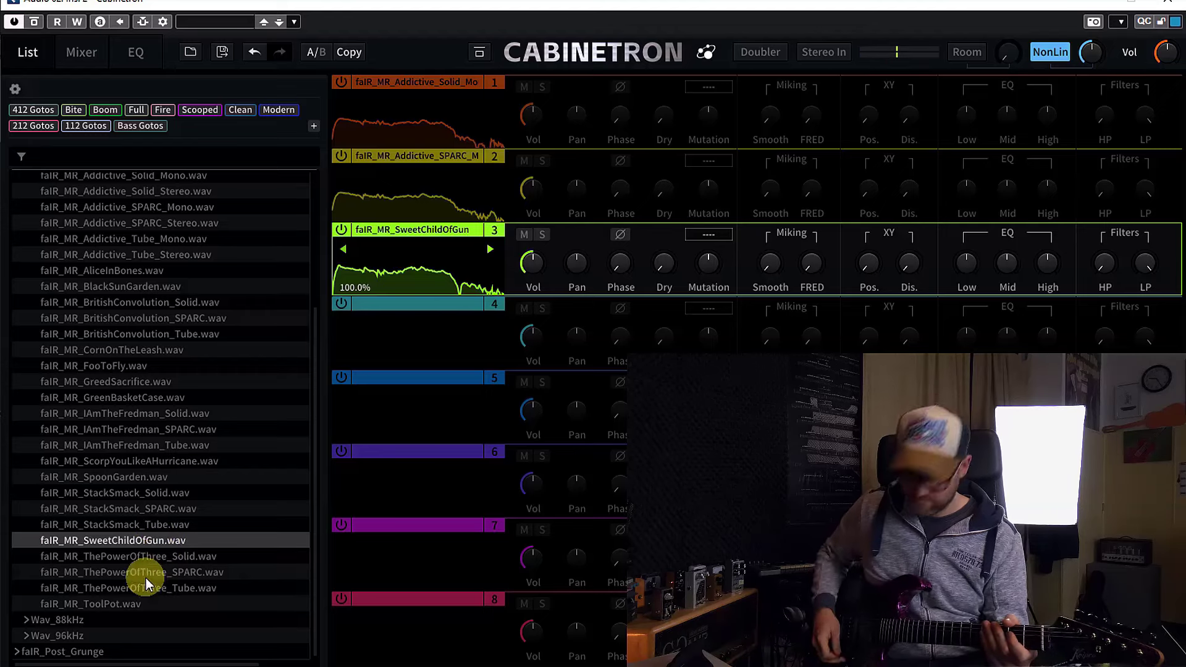
Load the ToolPot IR, then the IAmTheFredman_Solid IR, into slot 3.
{"action": "left_click", "coordinate": [113, 606]}
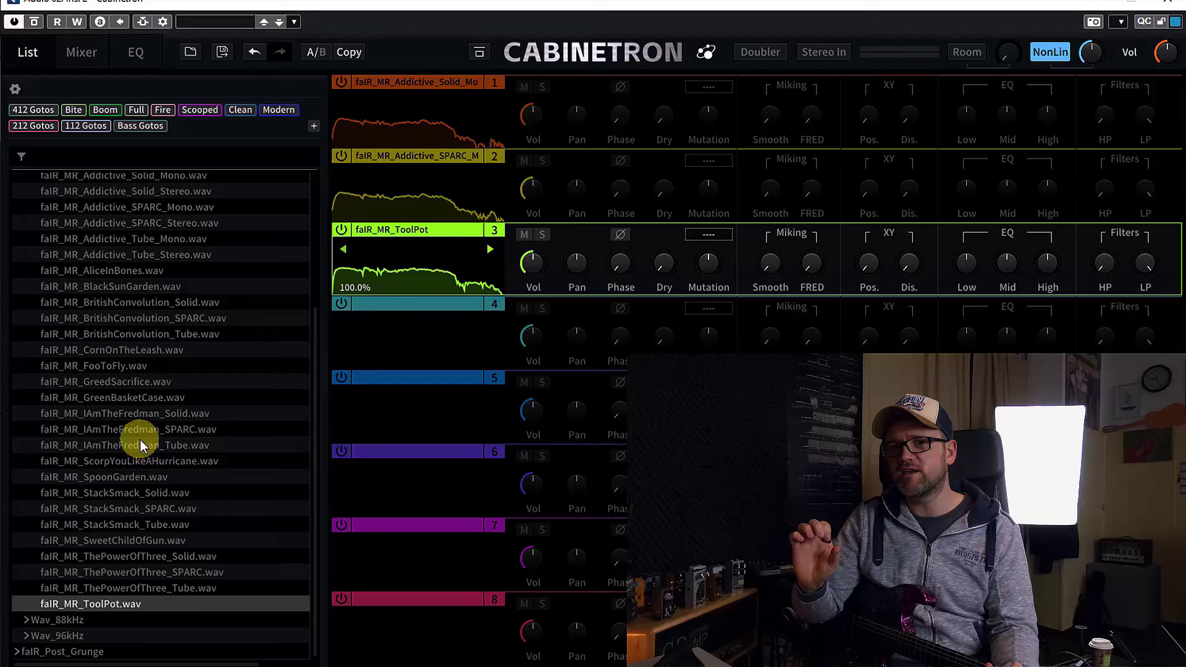
{"action": "left_click", "coordinate": [136, 419]}
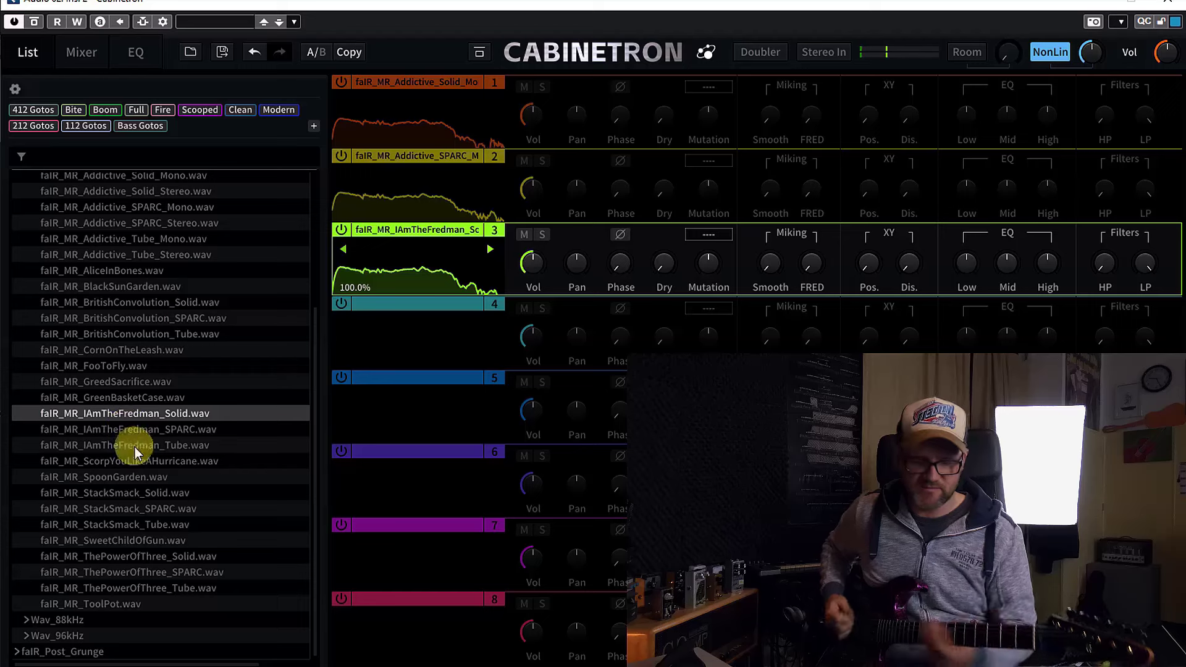
Replace IAmTheFredman_Solid in slot 3 with faIR_MR_SpoonGarden.wav.
{"action": "left_click", "coordinate": [135, 481]}
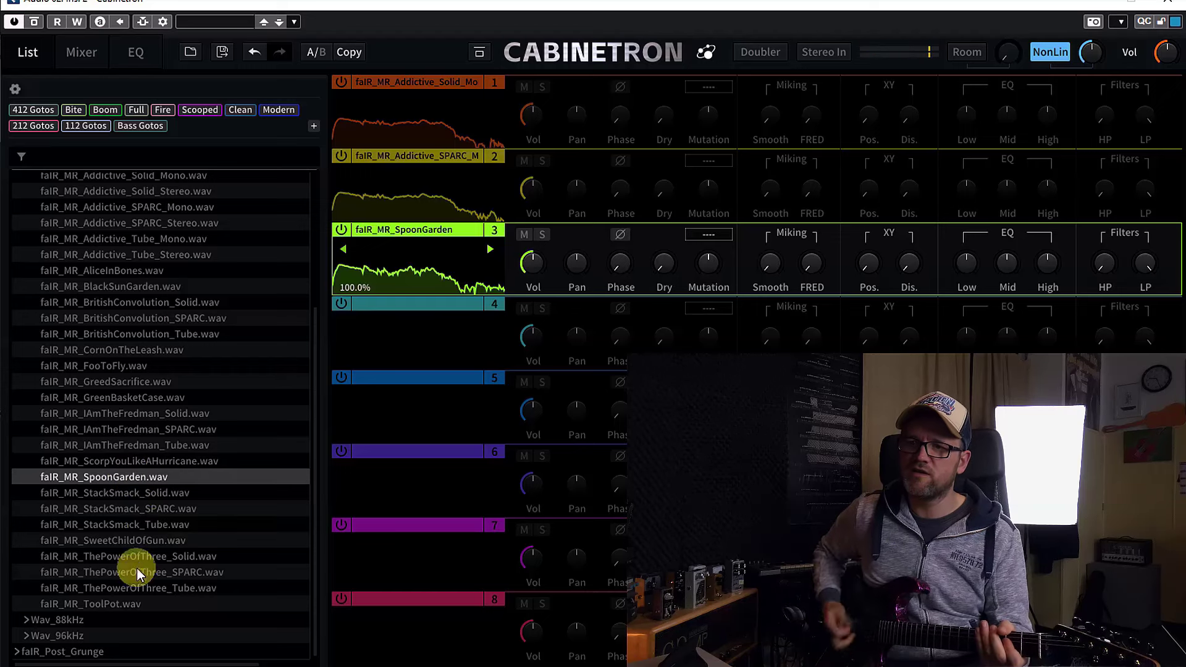
Replace SpoonGarden in slot 3 with faIR_MR_ToolPot.wav for comparison.
{"action": "left_click", "coordinate": [118, 605]}
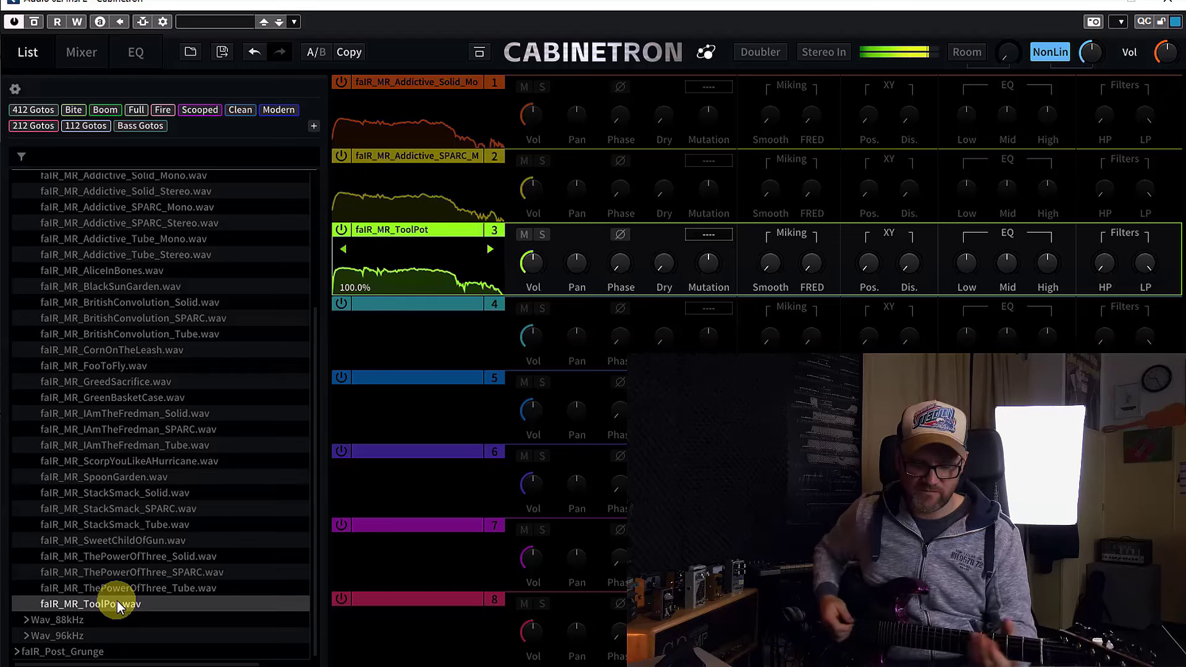
{"action": "left_click", "coordinate": [118, 481]}
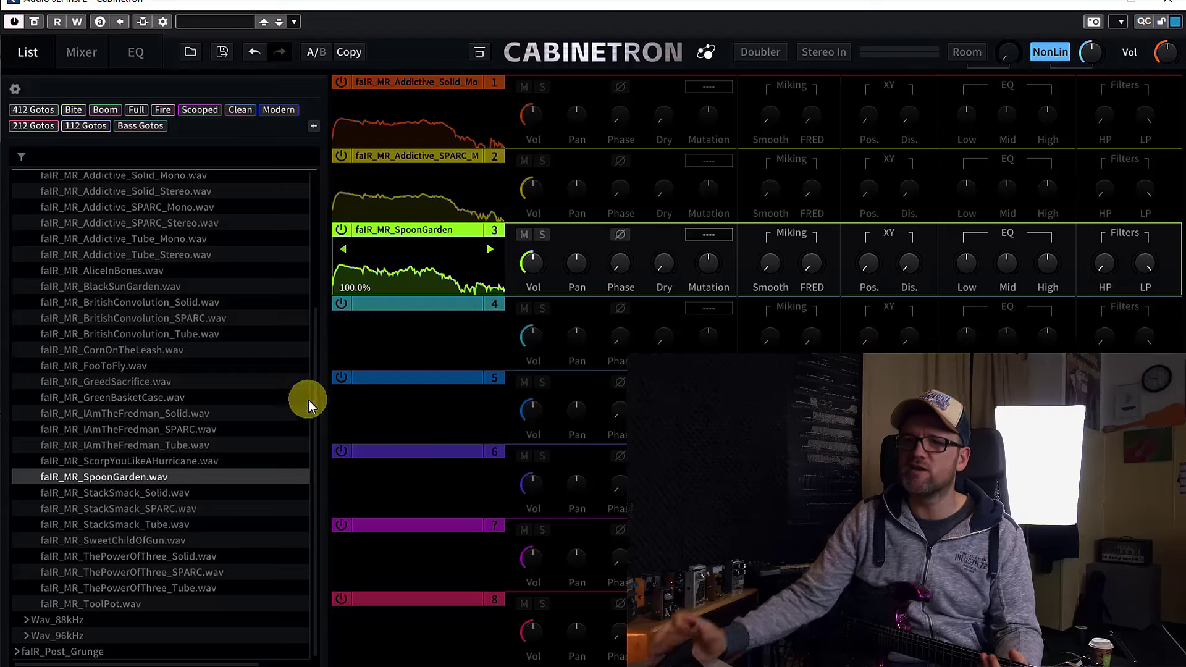
Load faIR_MR_BritishConvolution_Solid.wav into slot 3.
{"action": "left_click", "coordinate": [143, 306]}
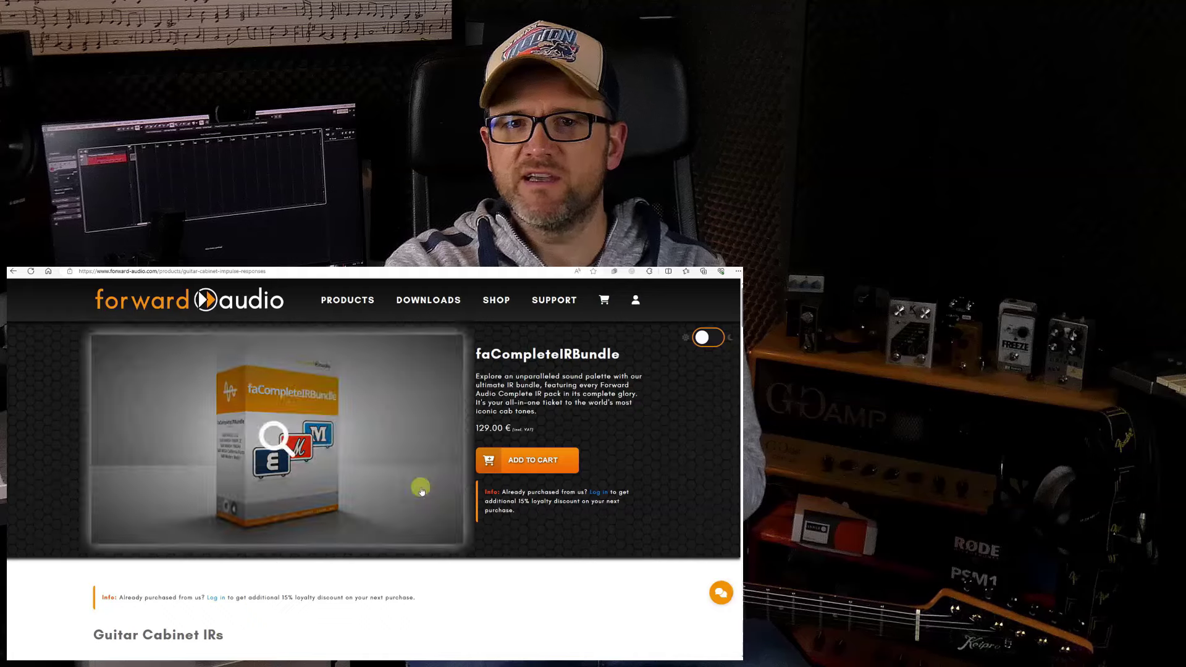
Scroll past the Complete (35.99 €) and Mastered (17.99 €) packs to the Essential (8.99 €) cards.
{"action": "scroll", "coordinate": [415, 464], "scroll_direction": "down", "scroll_amount": 4}
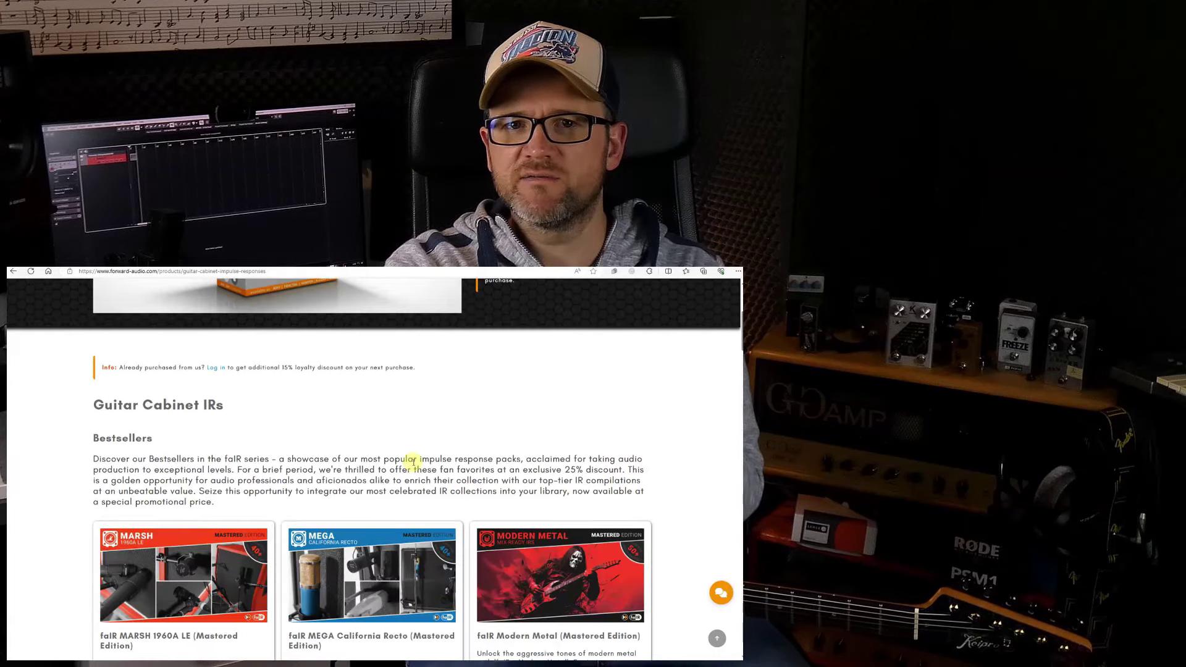
{"action": "scroll", "coordinate": [413, 461], "scroll_direction": "down", "scroll_amount": 1}
{"action": "scroll", "coordinate": [414, 463], "scroll_direction": "down", "scroll_amount": 10}
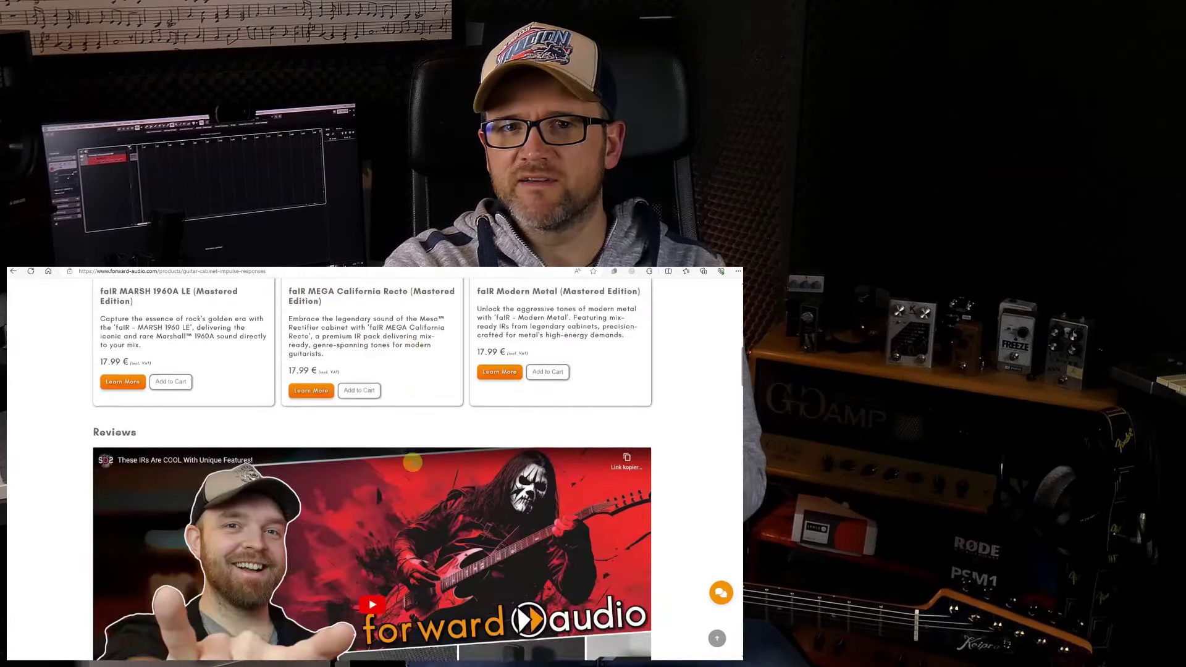
{"action": "scroll", "coordinate": [413, 462], "scroll_direction": "down", "scroll_amount": 3}
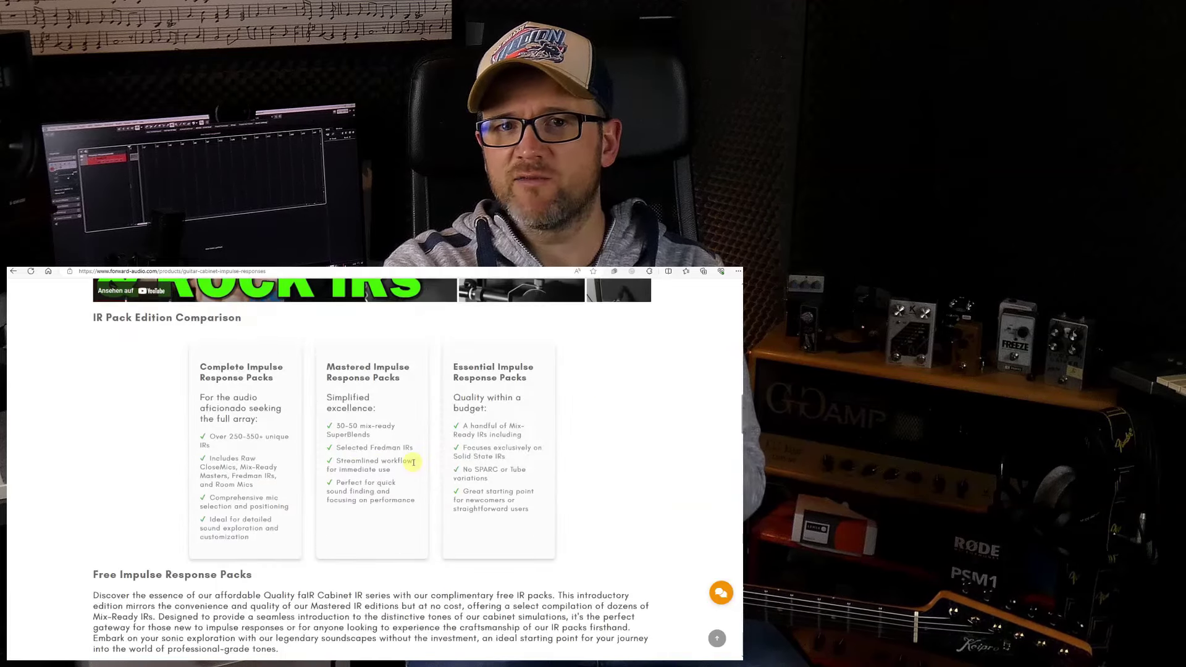
{"action": "scroll", "coordinate": [414, 462], "scroll_direction": "down", "scroll_amount": 5}
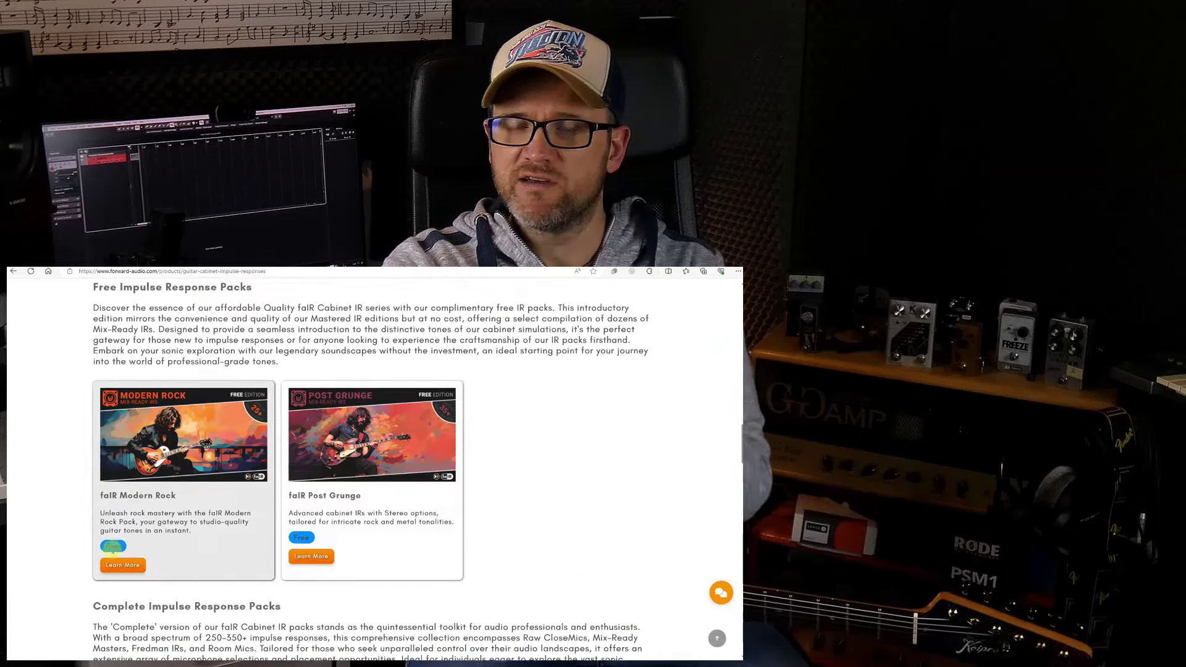
{"action": "scroll", "coordinate": [454, 509], "scroll_direction": "down", "scroll_amount": 6}
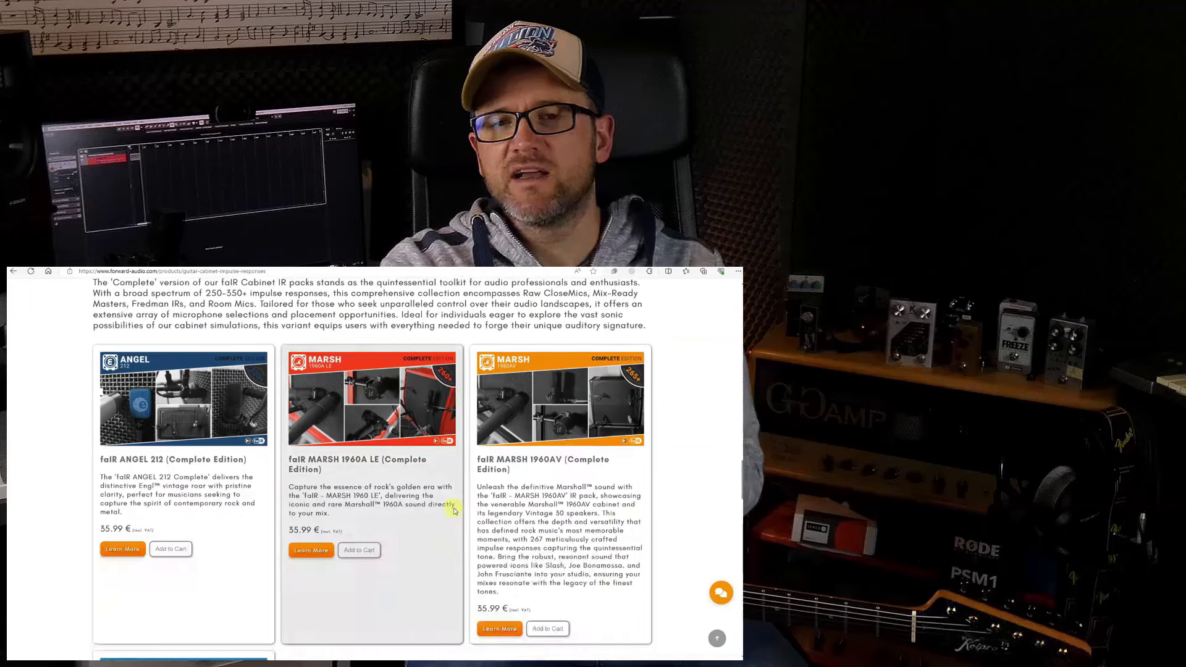
{"action": "scroll", "coordinate": [453, 507], "scroll_direction": "down", "scroll_amount": 15}
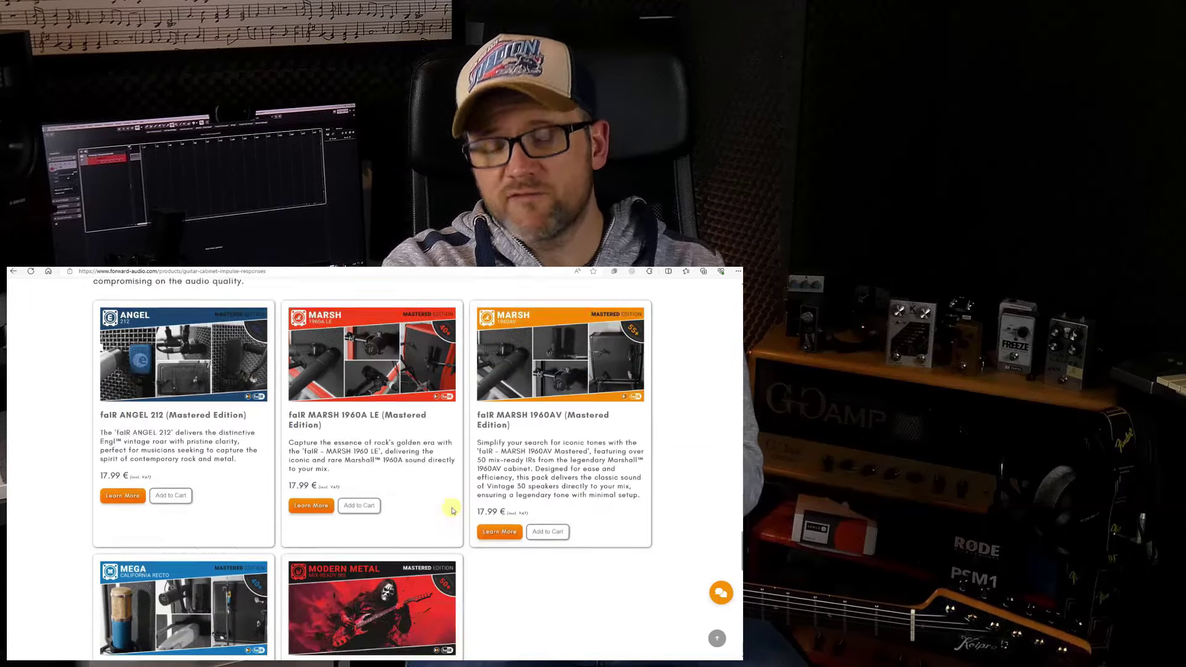
{"action": "scroll", "coordinate": [452, 511], "scroll_direction": "down", "scroll_amount": 12}
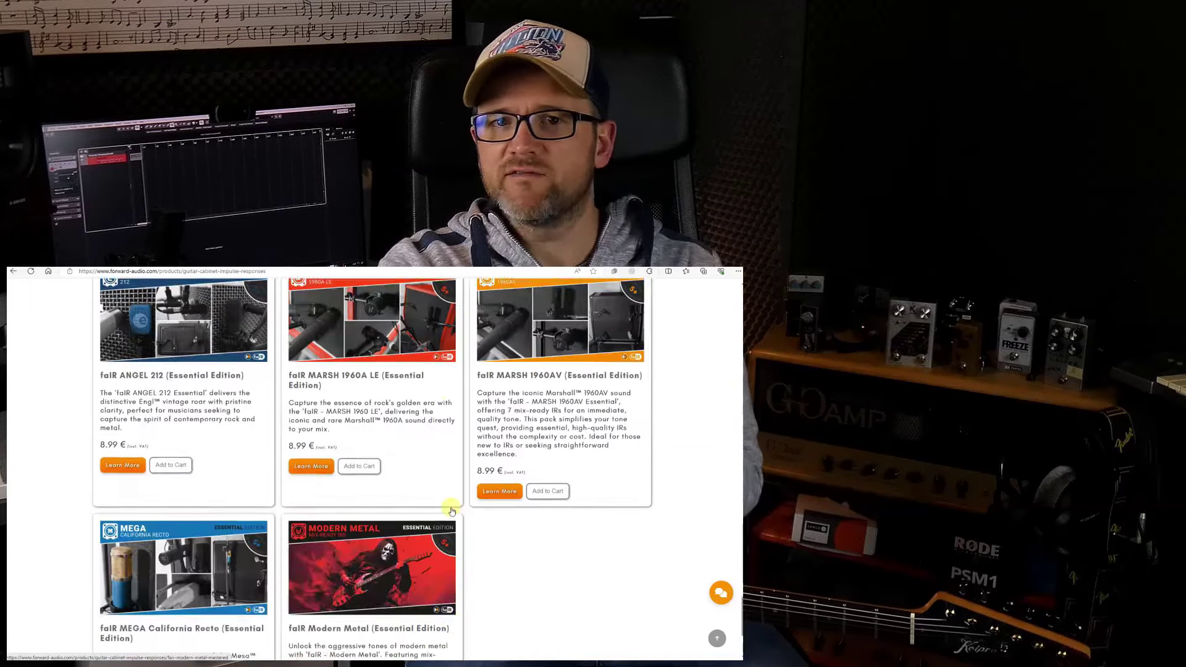